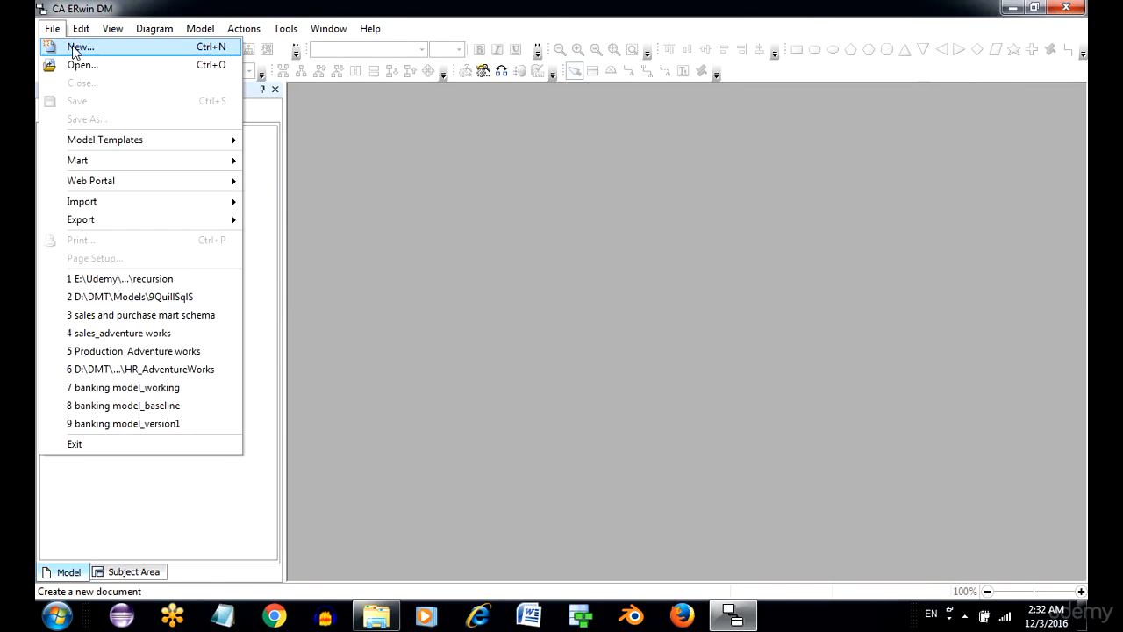
# Create a Logical/Physical model for Oracle 11g/12c with the default template and maximize its diagram window.
pyautogui.click(77, 48)
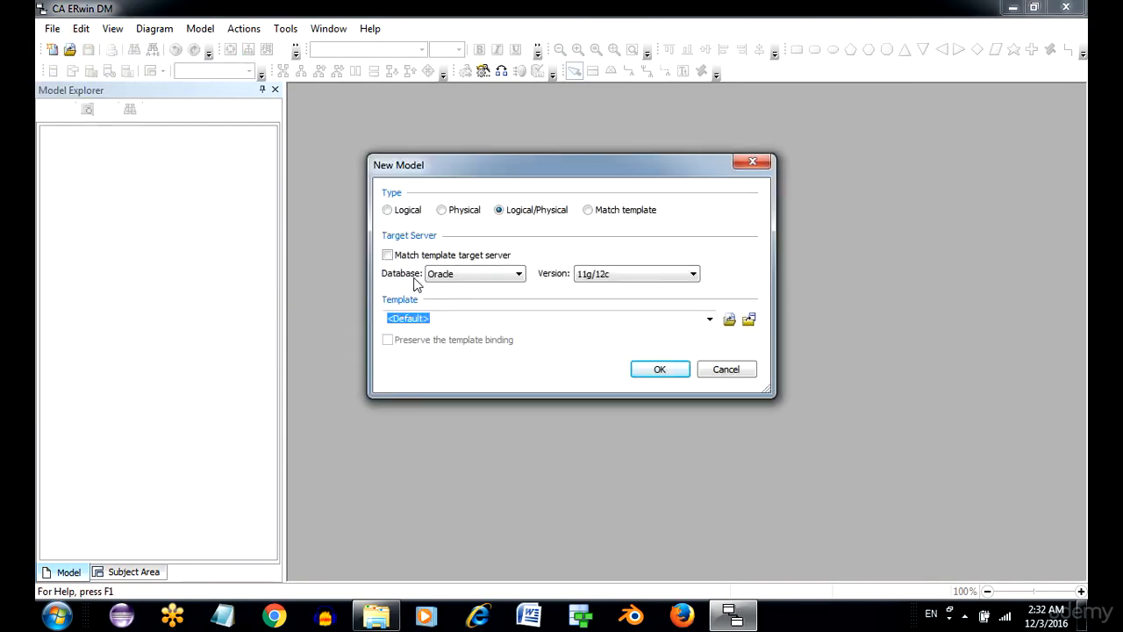
pyautogui.click(391, 212)
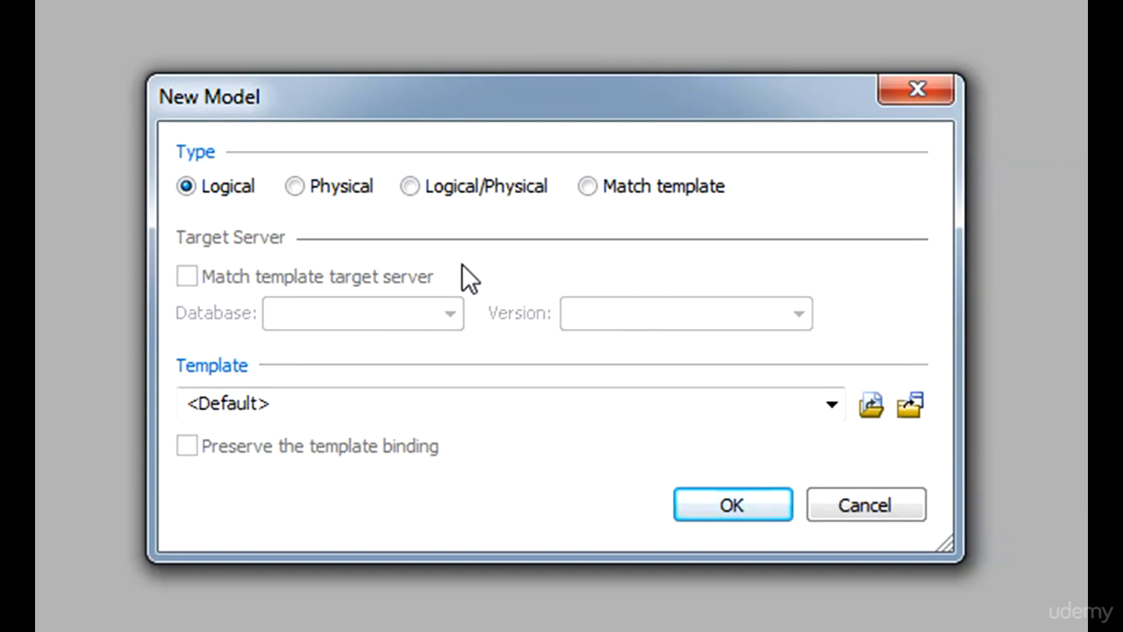
pyautogui.click(339, 191)
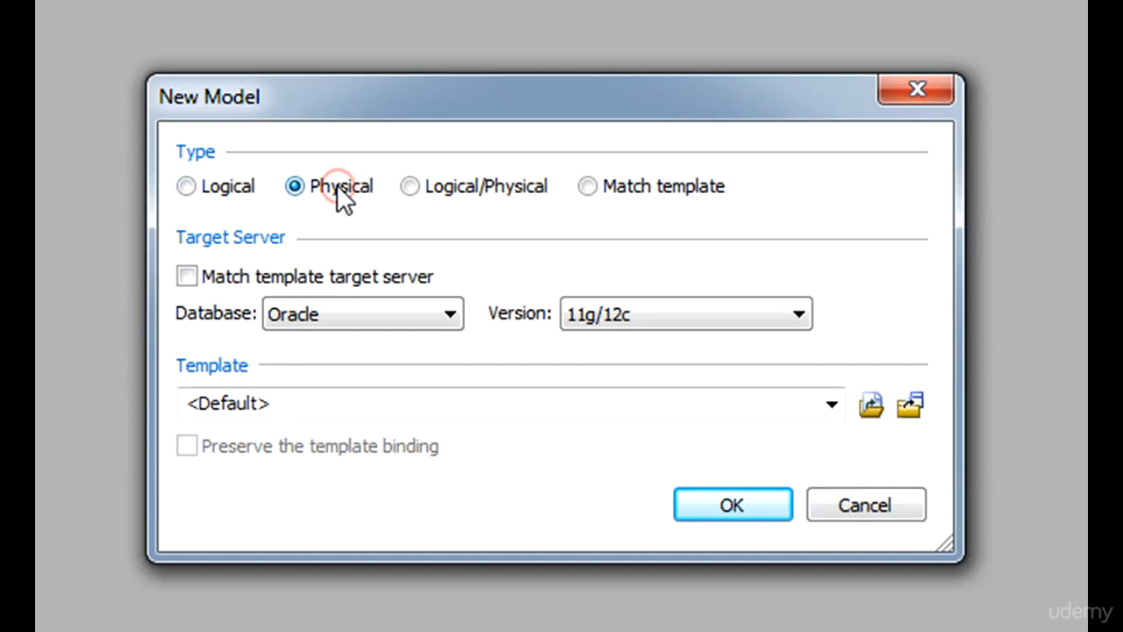
pyautogui.click(483, 193)
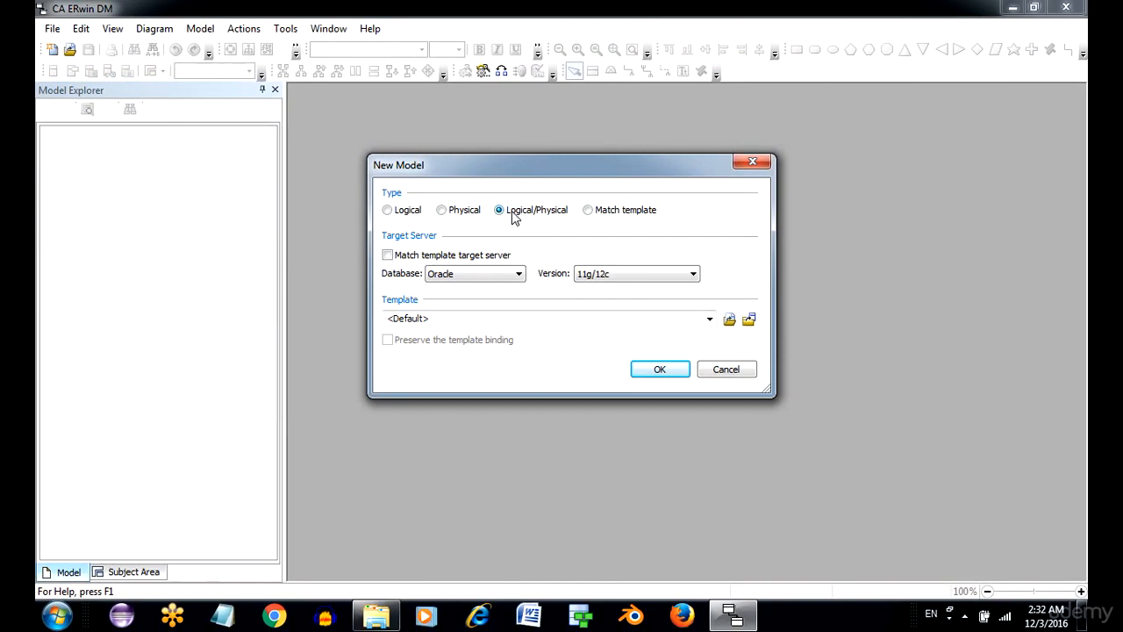
pyautogui.click(659, 373)
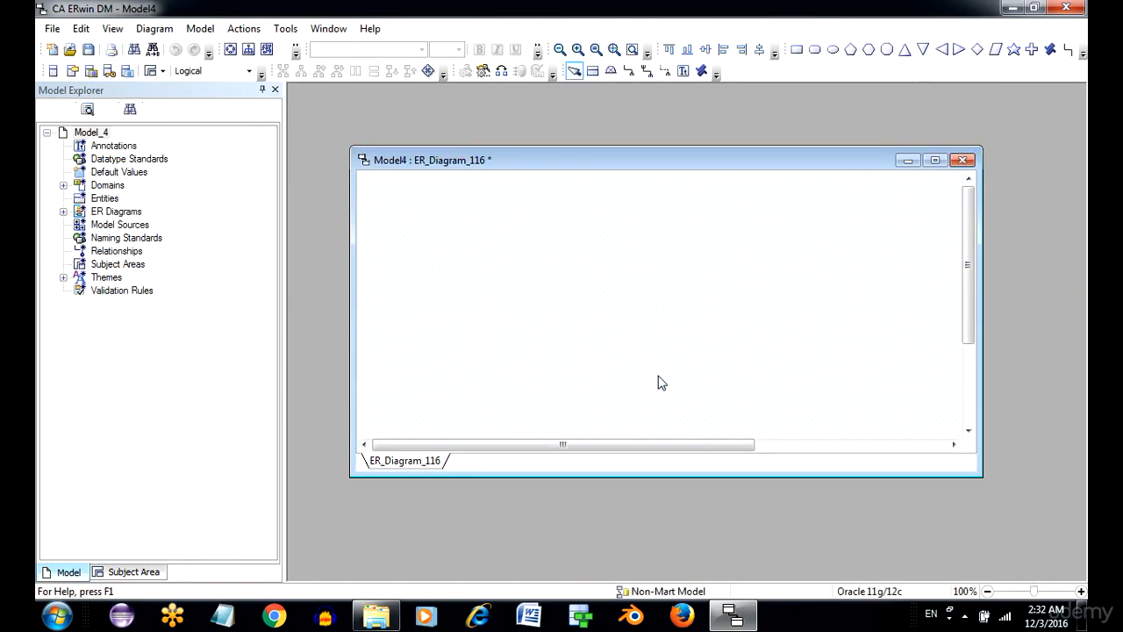
pyautogui.doubleClick(542, 162)
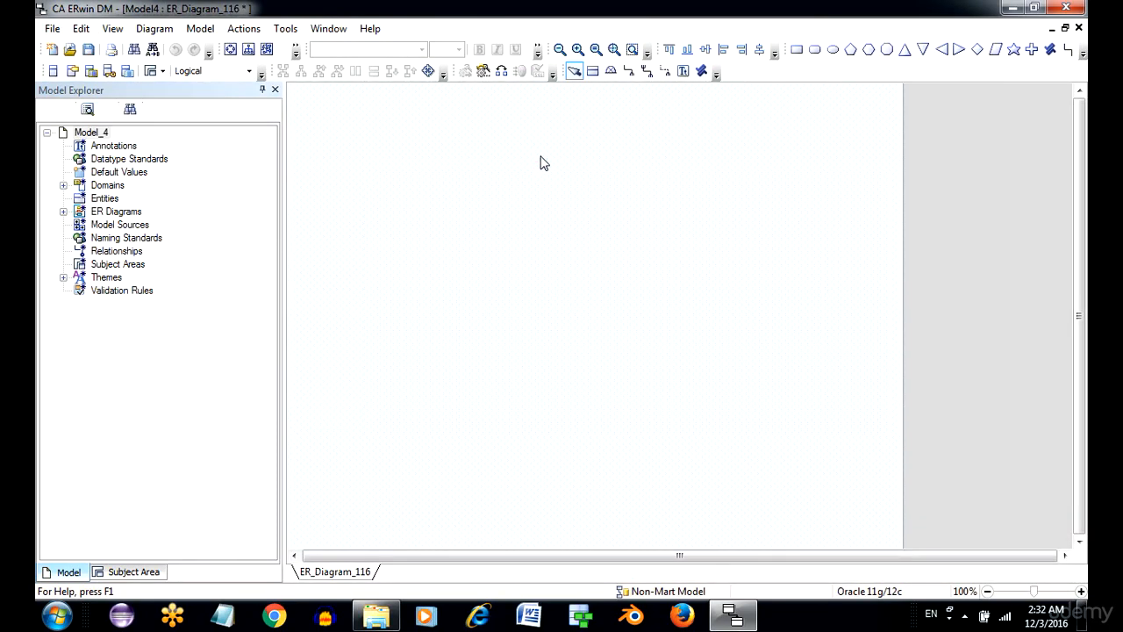
# Review the model's object types in the physical view, then return to the logical view.
pyautogui.click(230, 73)
pyautogui.click(220, 97)
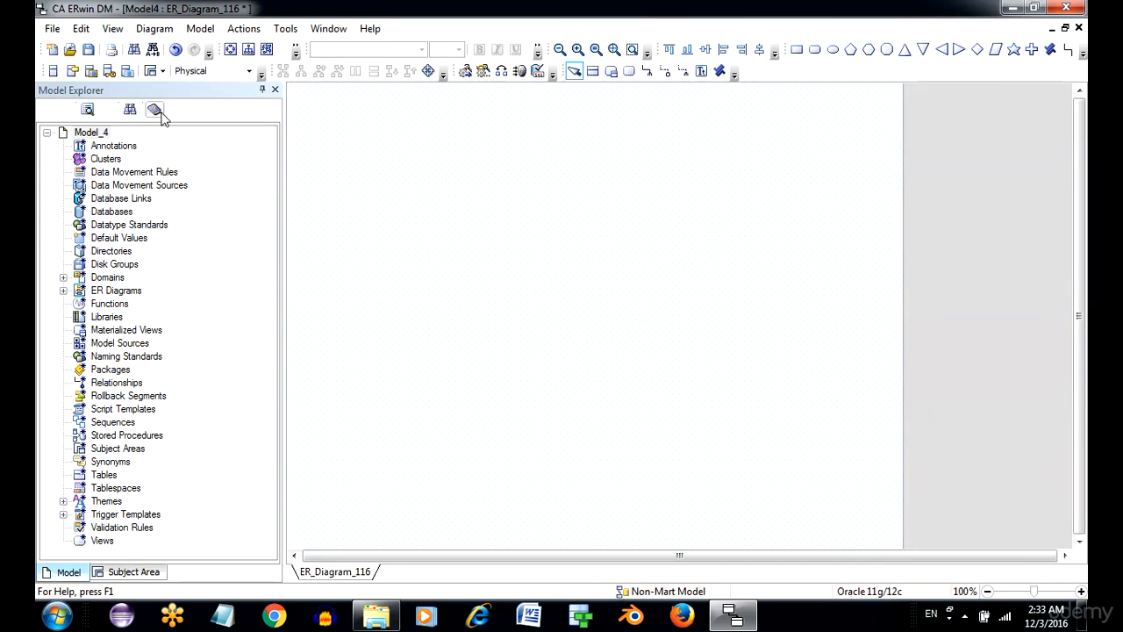
pyautogui.click(154, 109)
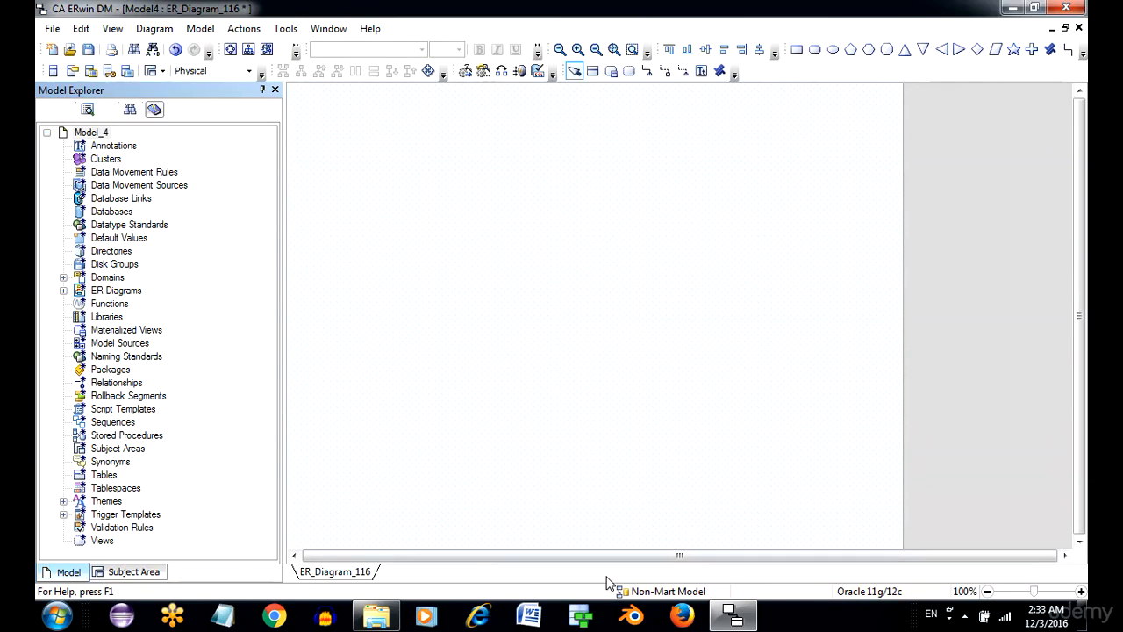
pyautogui.click(222, 68)
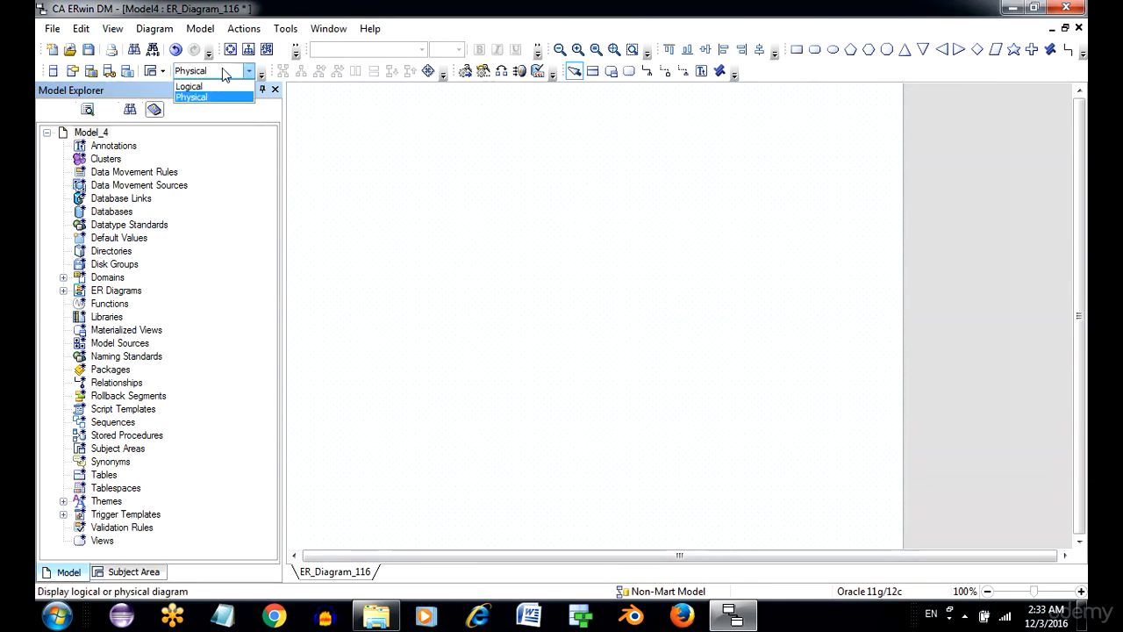
pyautogui.click(211, 86)
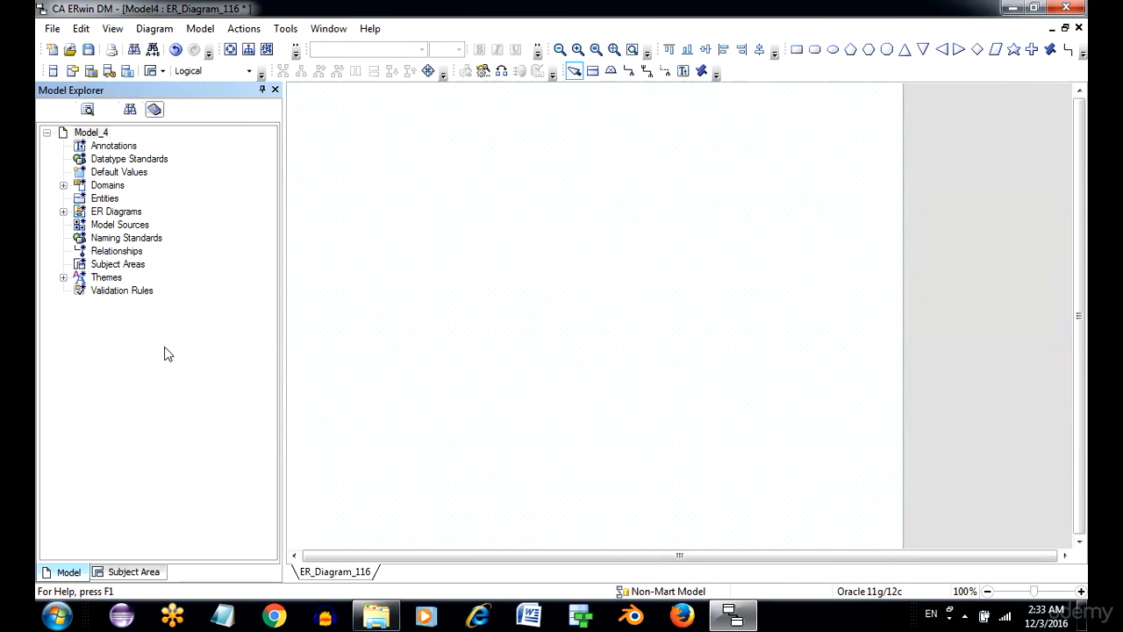
# Add a new entity to the logical model, keeping its default name.
pyautogui.click(104, 200)
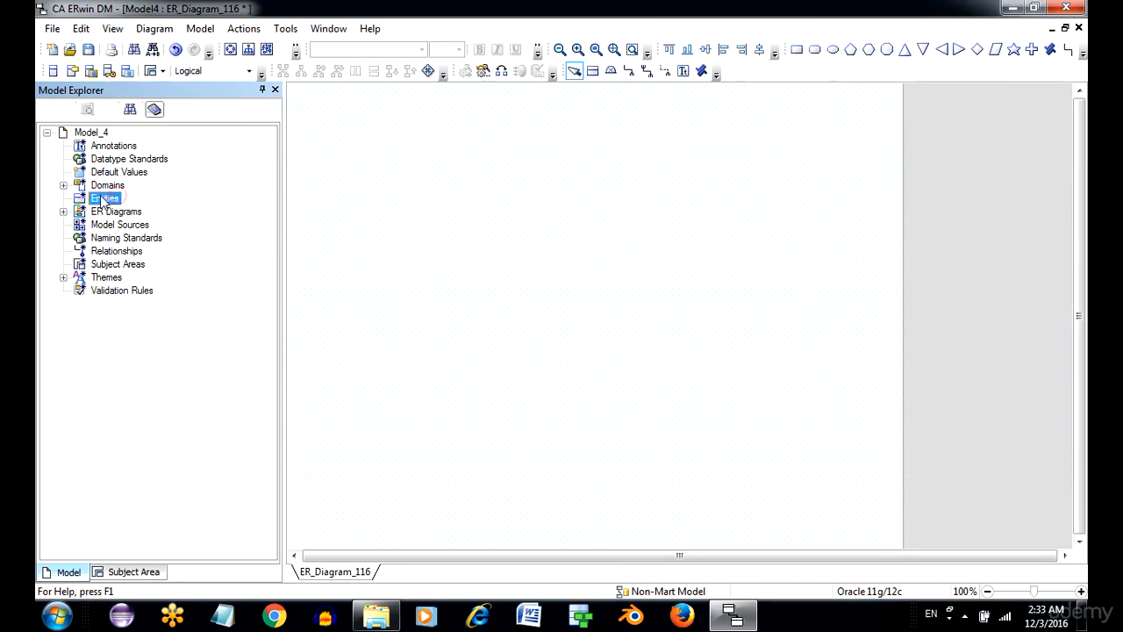
pyautogui.rightClick(102, 202)
pyautogui.click(138, 203)
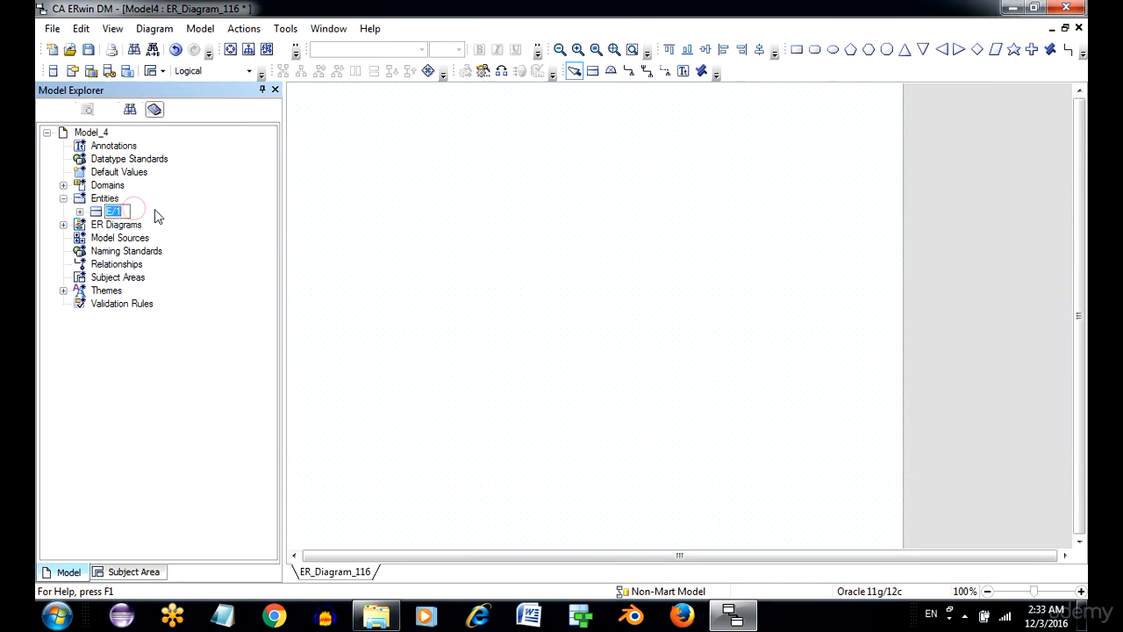
# Check the new entity's counterpart under Tables in the physical view and return to the logical view.
pyautogui.click(197, 75)
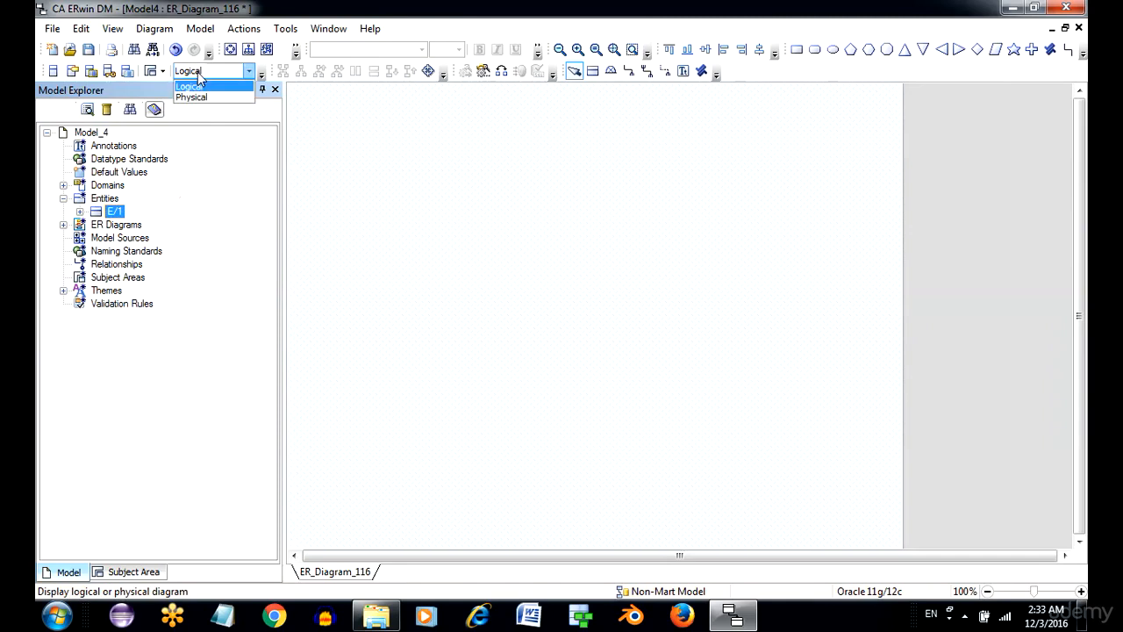
pyautogui.click(200, 86)
pyautogui.click(201, 72)
pyautogui.click(202, 97)
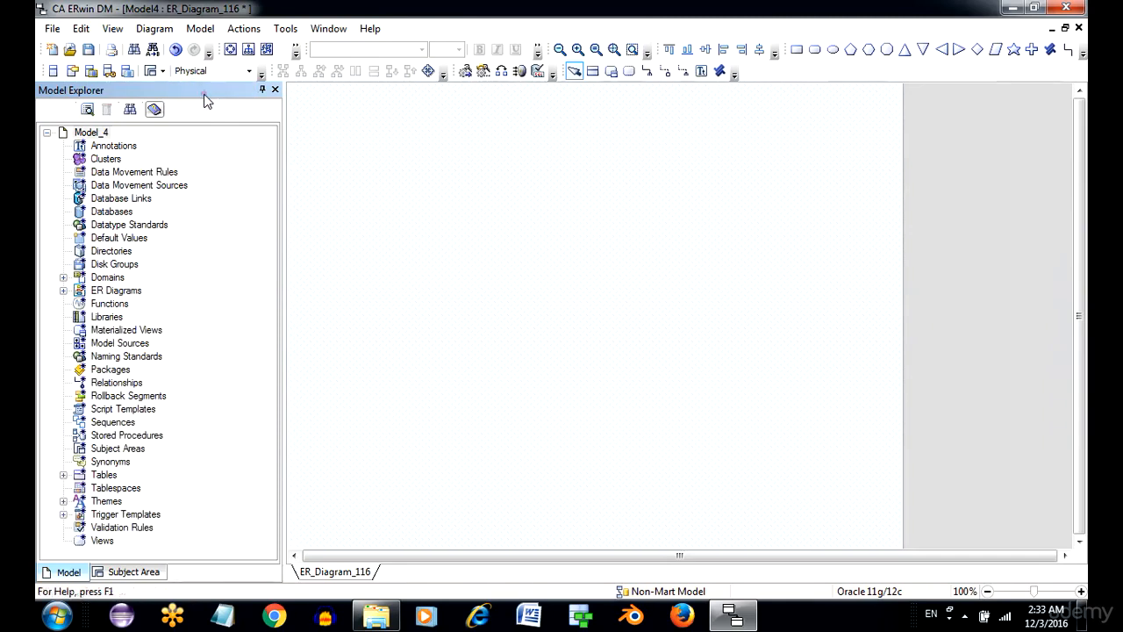
pyautogui.click(62, 475)
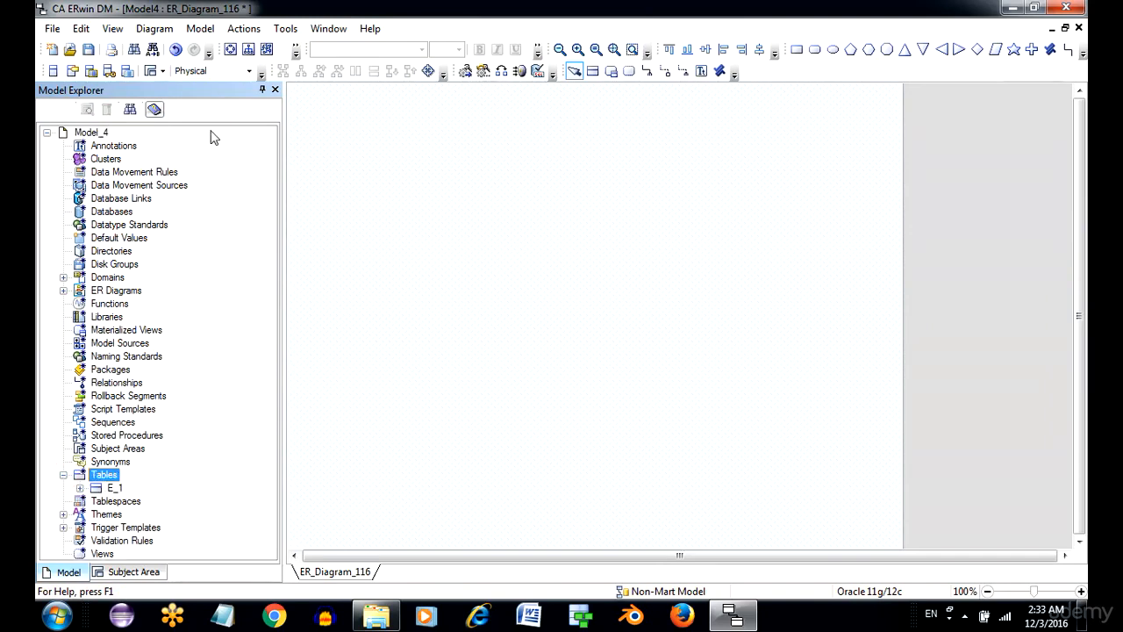
pyautogui.click(220, 71)
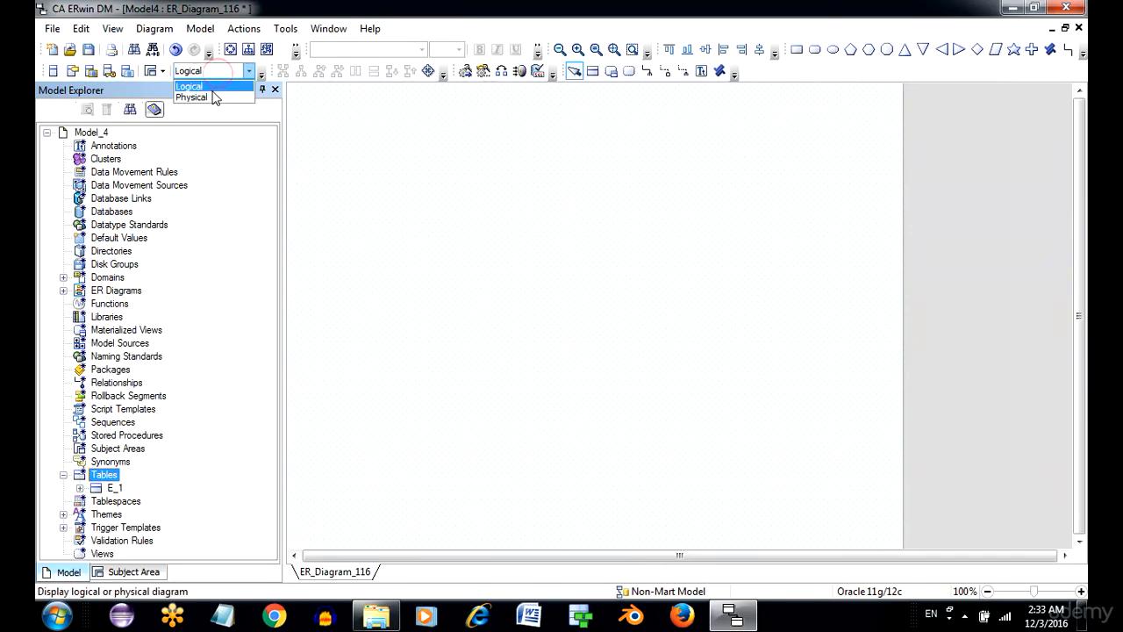
pyautogui.click(213, 91)
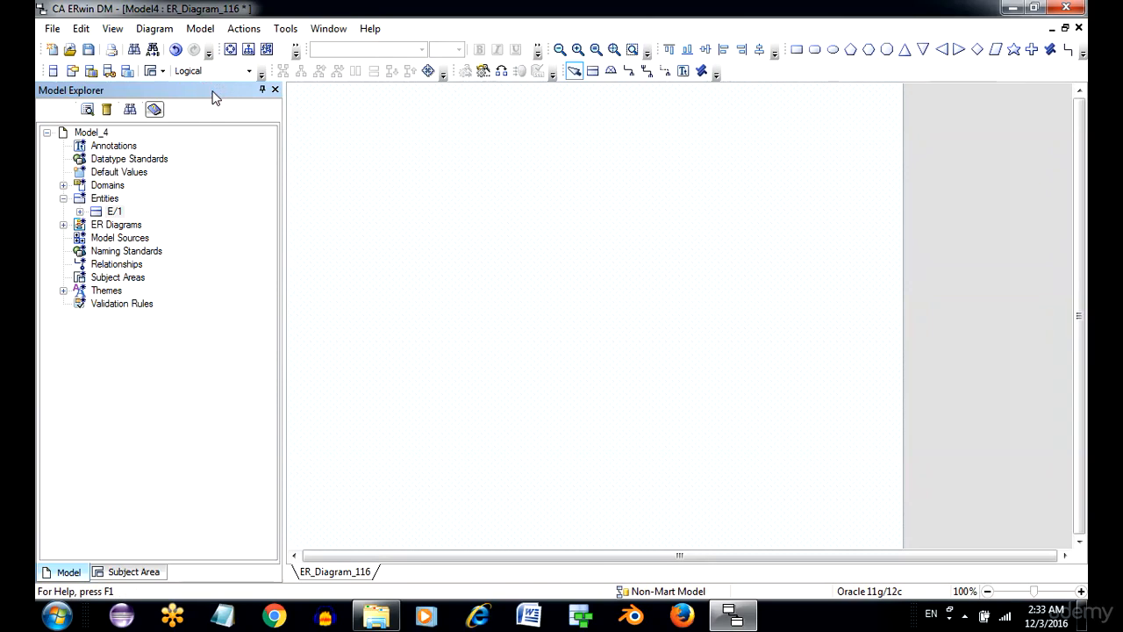
# Create three new subject areas in the model with their default names.
pyautogui.rightClick(142, 279)
pyautogui.click(174, 293)
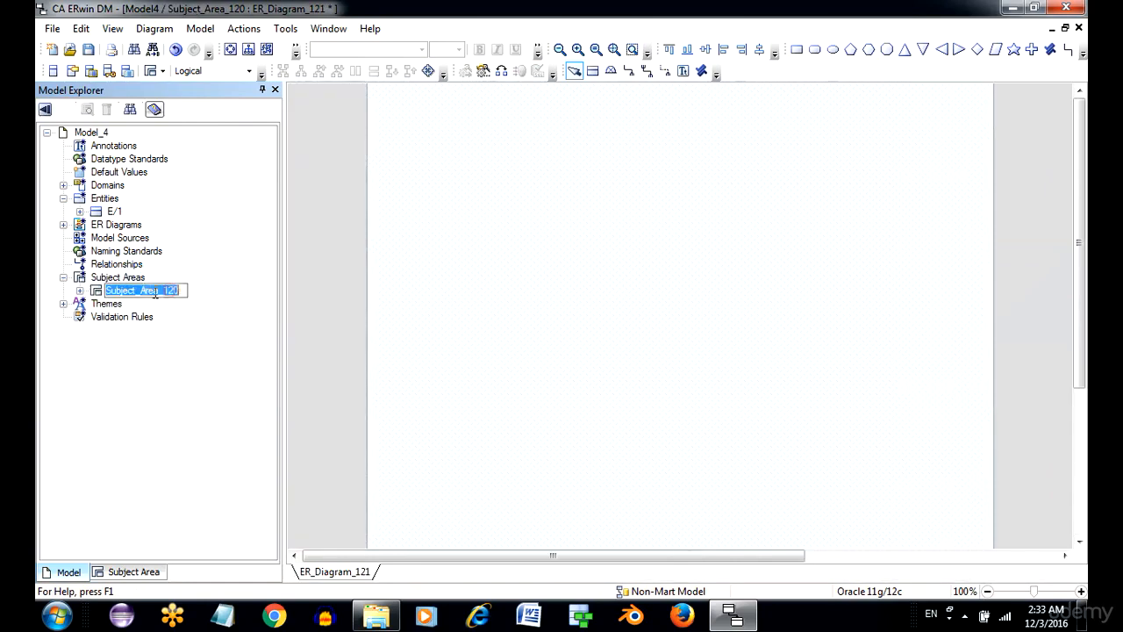
pyautogui.click(132, 278)
pyautogui.rightClick(133, 279)
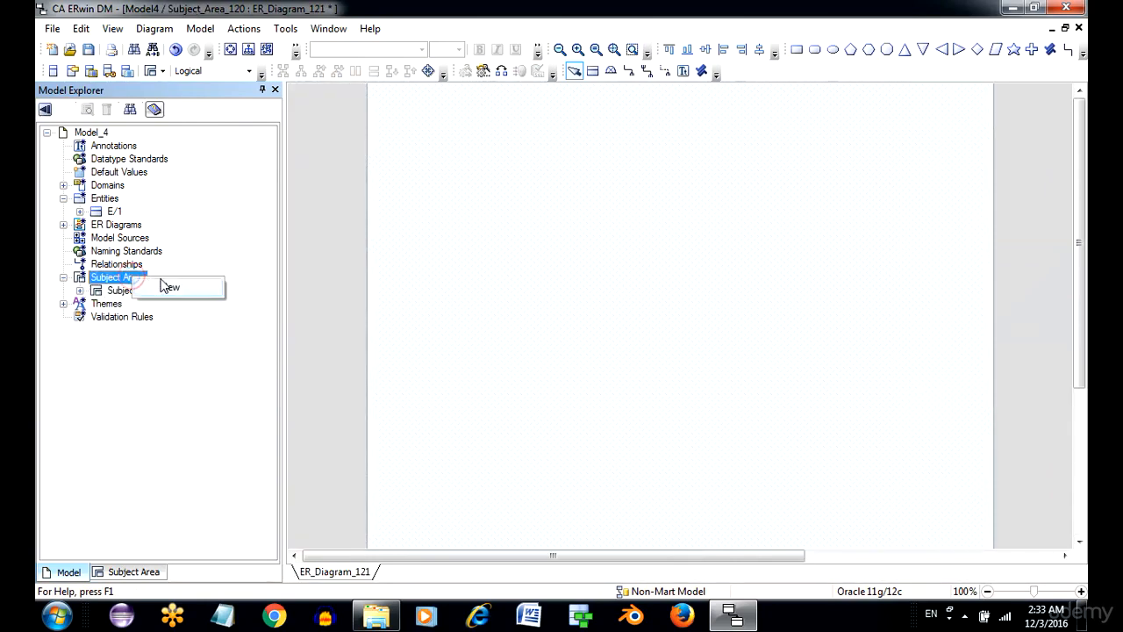
pyautogui.click(171, 287)
pyautogui.click(133, 280)
pyautogui.rightClick(133, 280)
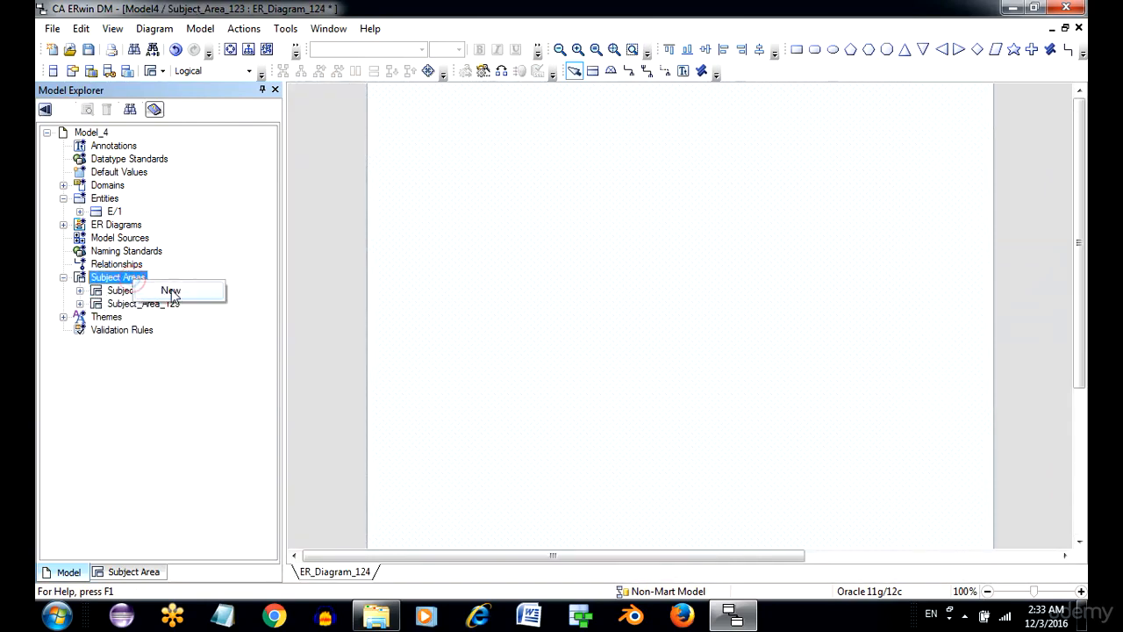
pyautogui.click(172, 291)
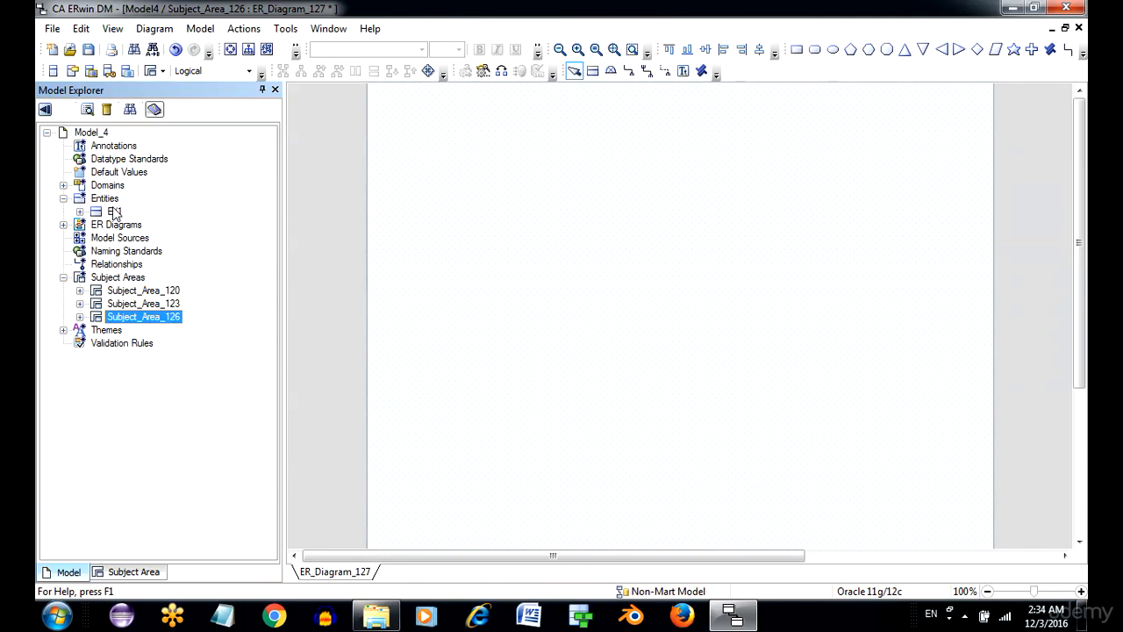
# Include the entity E_1 as a member of Subject_Area_120 through its properties.
pyautogui.click(139, 291)
pyautogui.rightClick(138, 290)
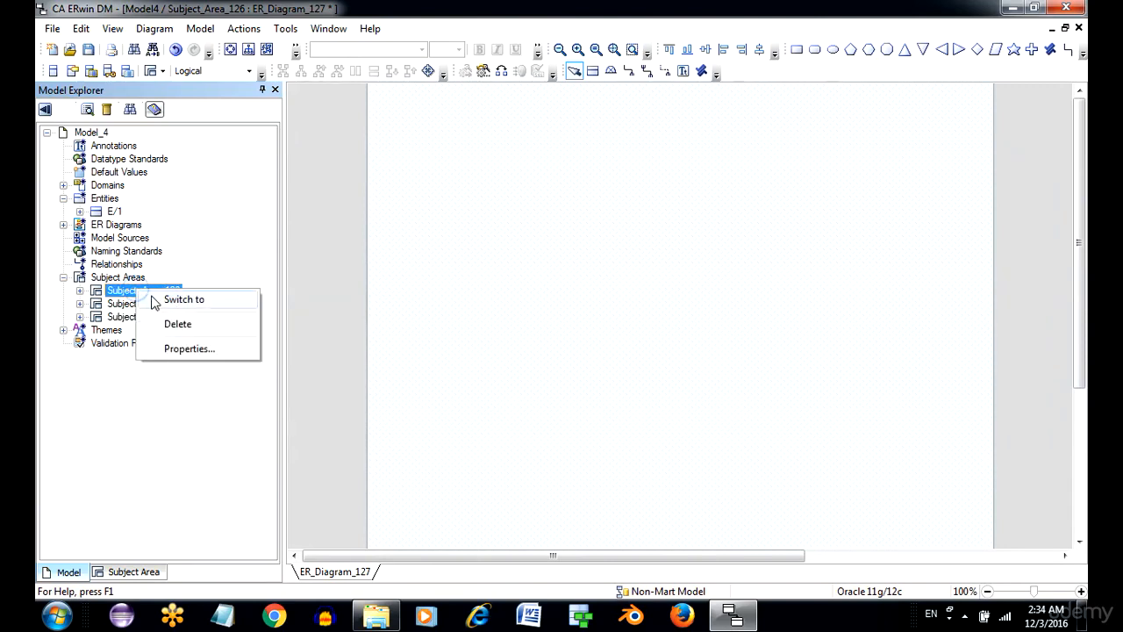
pyautogui.click(187, 349)
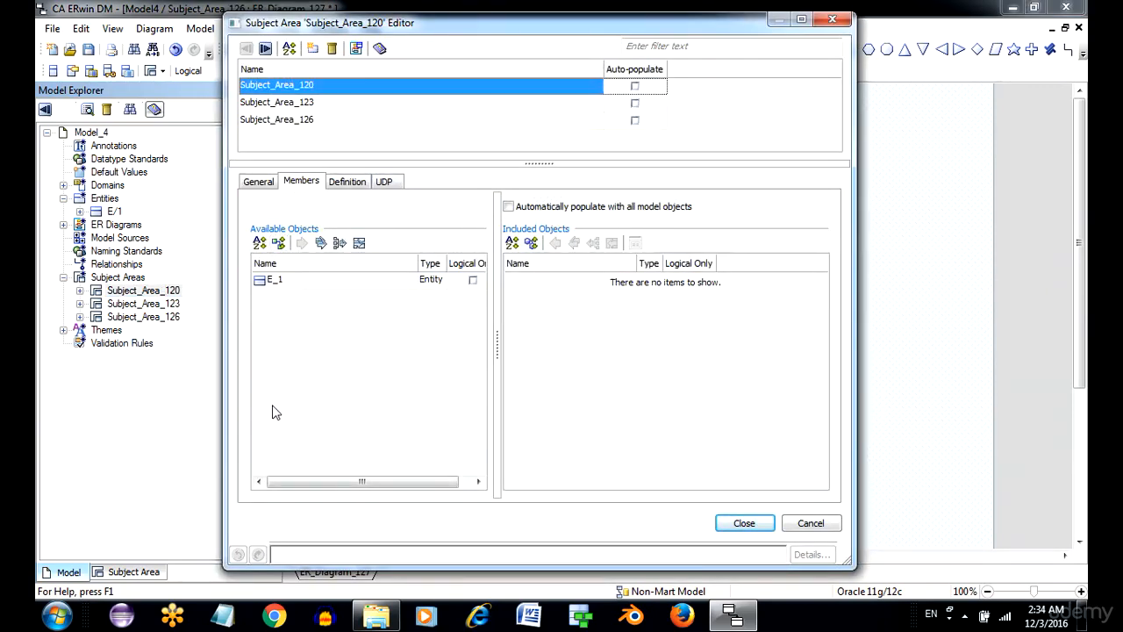
pyautogui.click(291, 285)
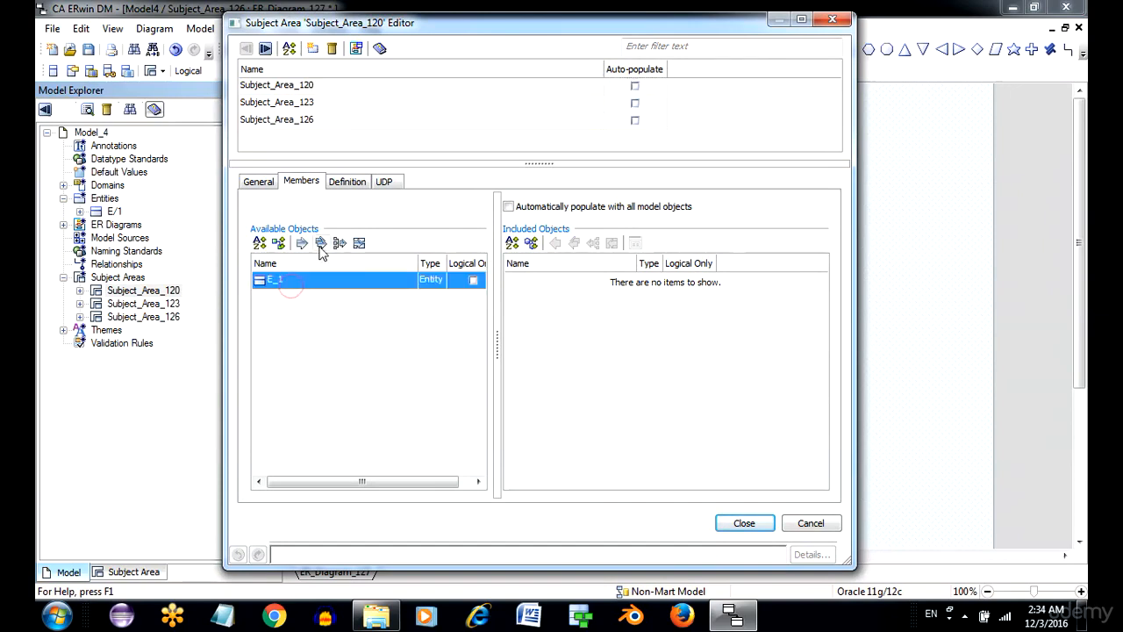
pyautogui.click(302, 242)
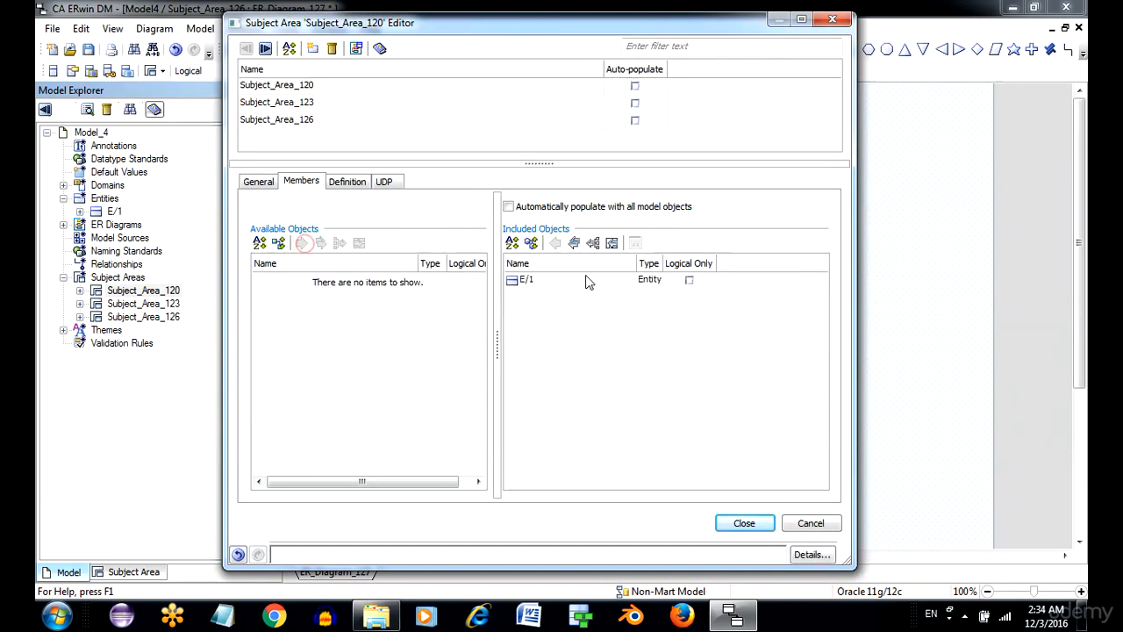
pyautogui.click(744, 523)
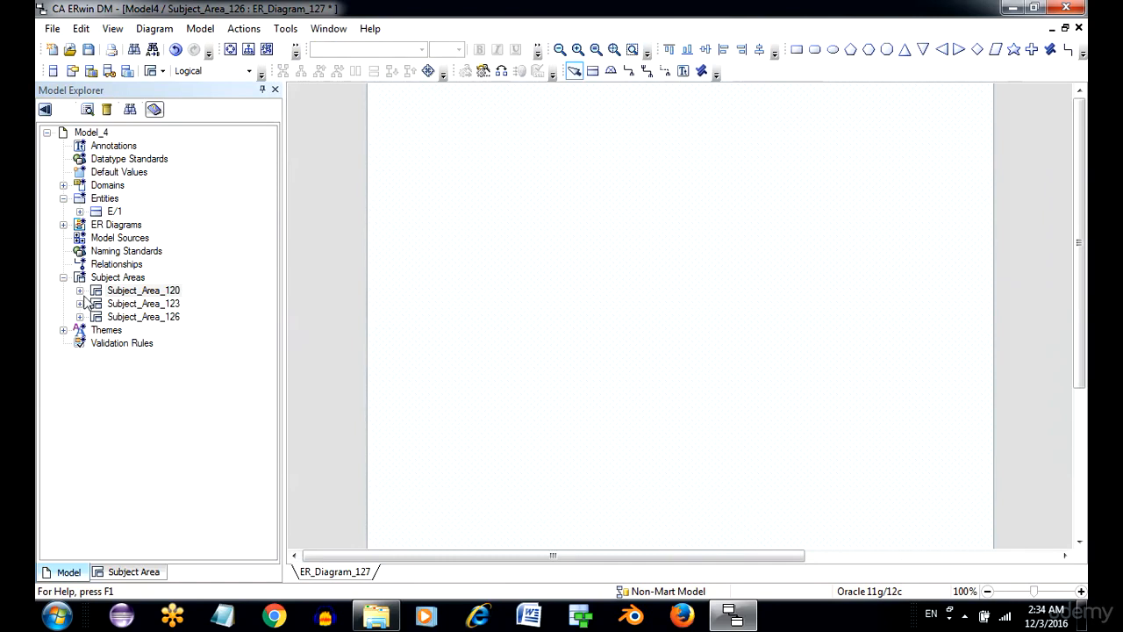
# Add a new ER diagram with its default name to Subject_Area_120.
pyautogui.click(80, 291)
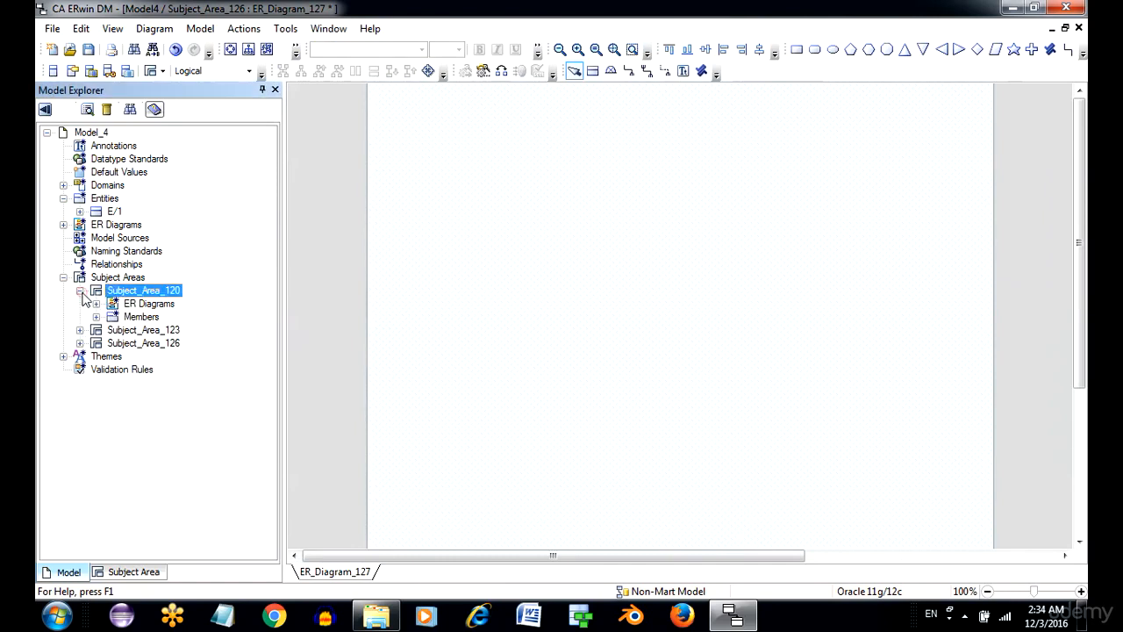
pyautogui.rightClick(151, 307)
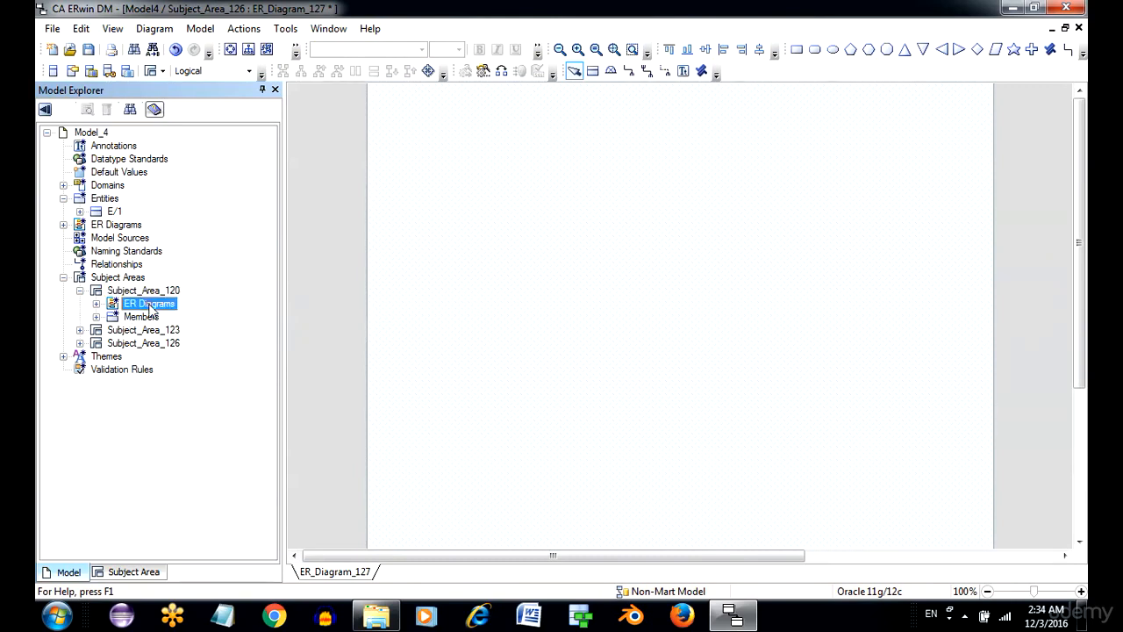
pyautogui.click(180, 317)
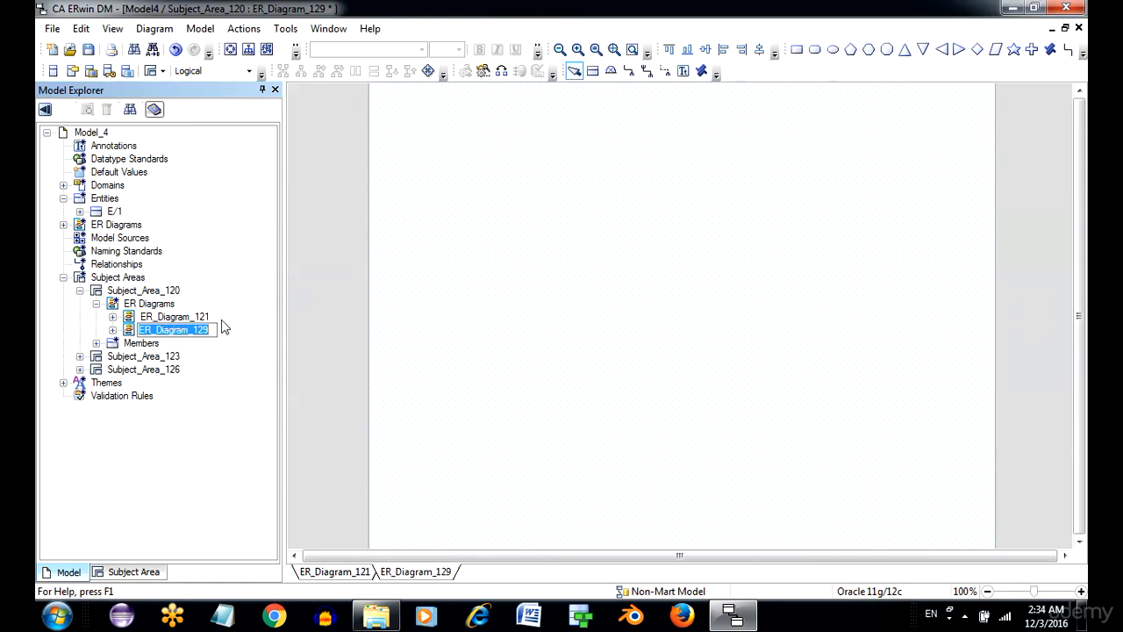
pyautogui.click(224, 384)
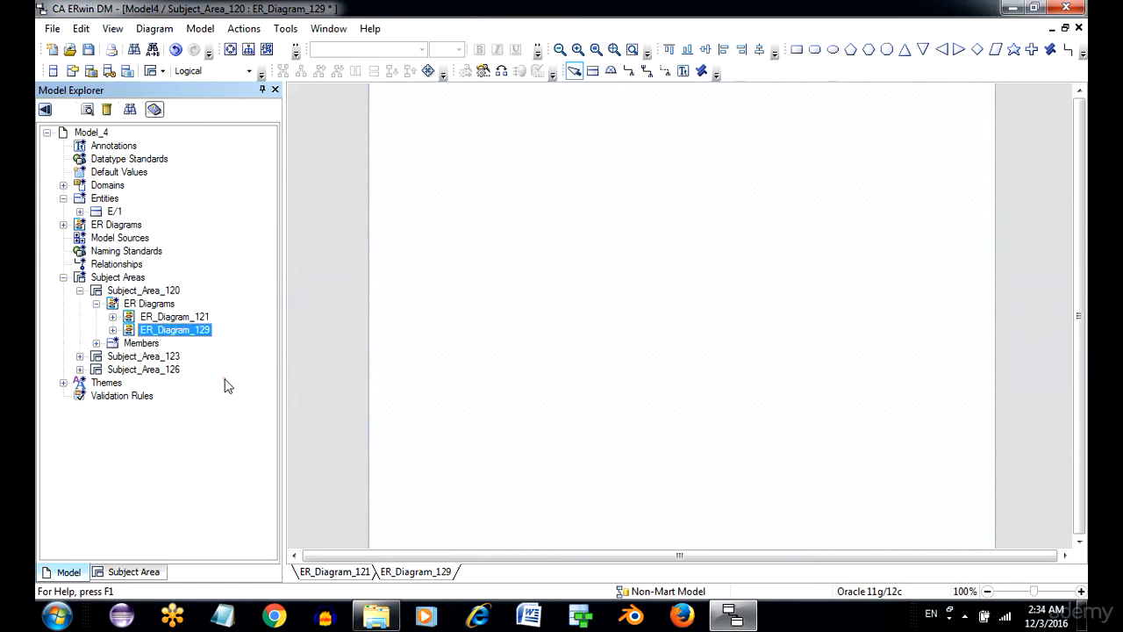
# Include entity E/1 in the members of ER_Diagram_129 and expand the model-level ER Diagrams.
pyautogui.rightClick(159, 335)
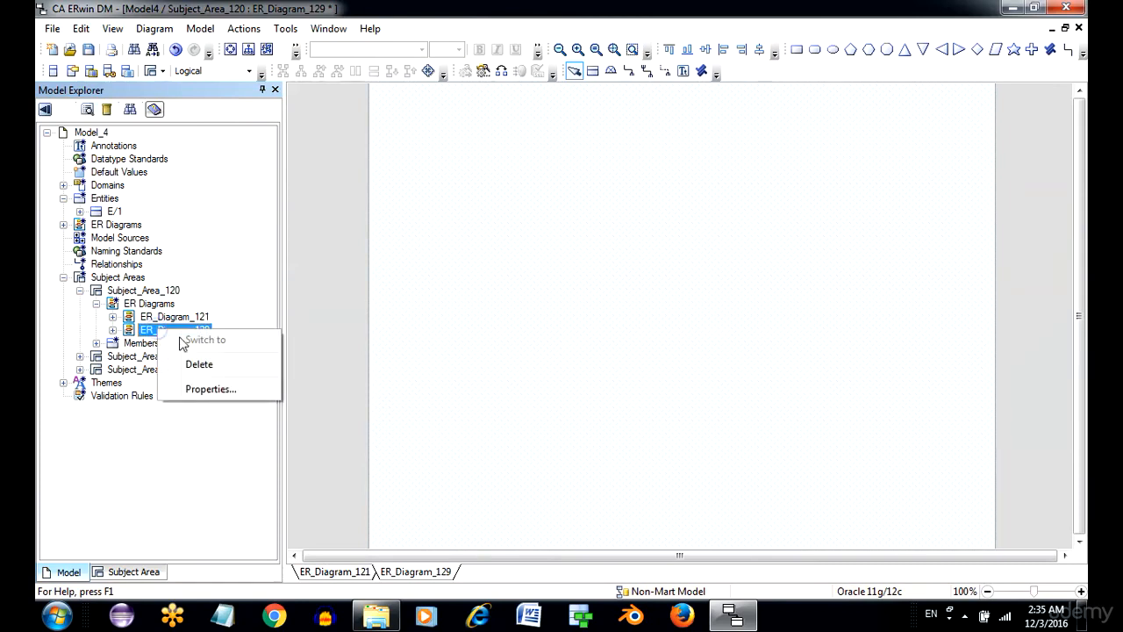
pyautogui.click(218, 391)
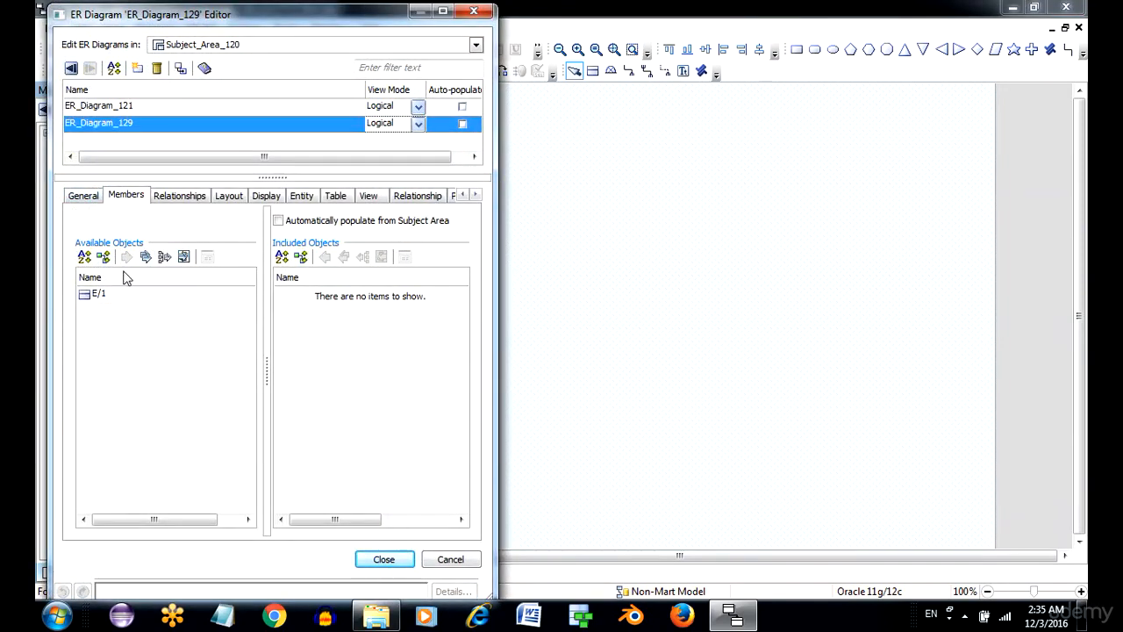
pyautogui.click(105, 295)
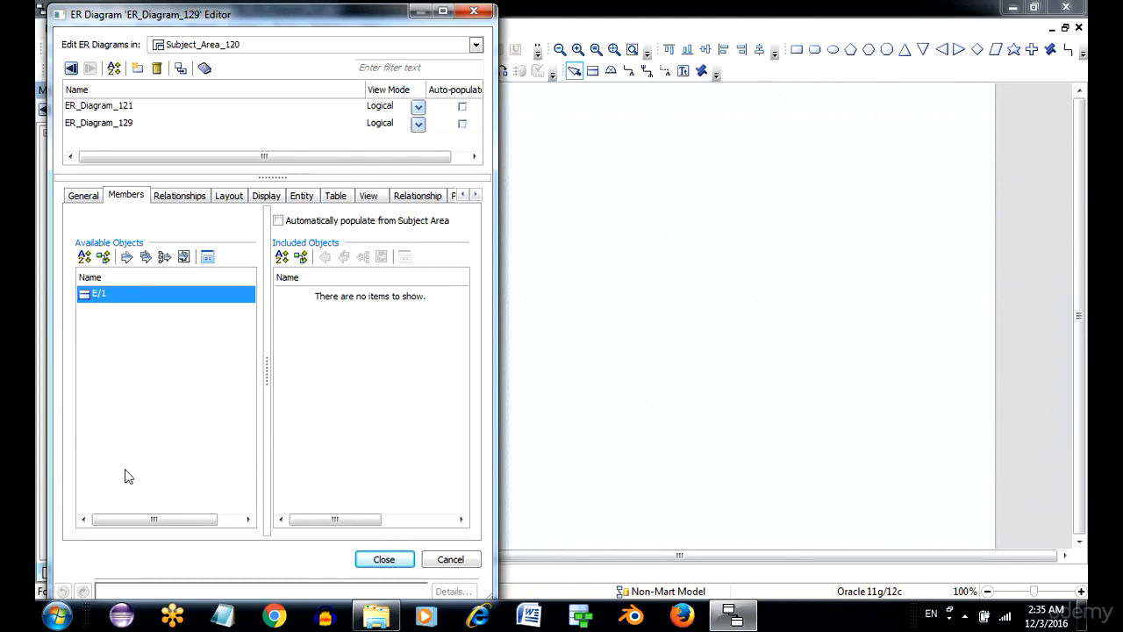
pyautogui.click(127, 256)
pyautogui.click(383, 559)
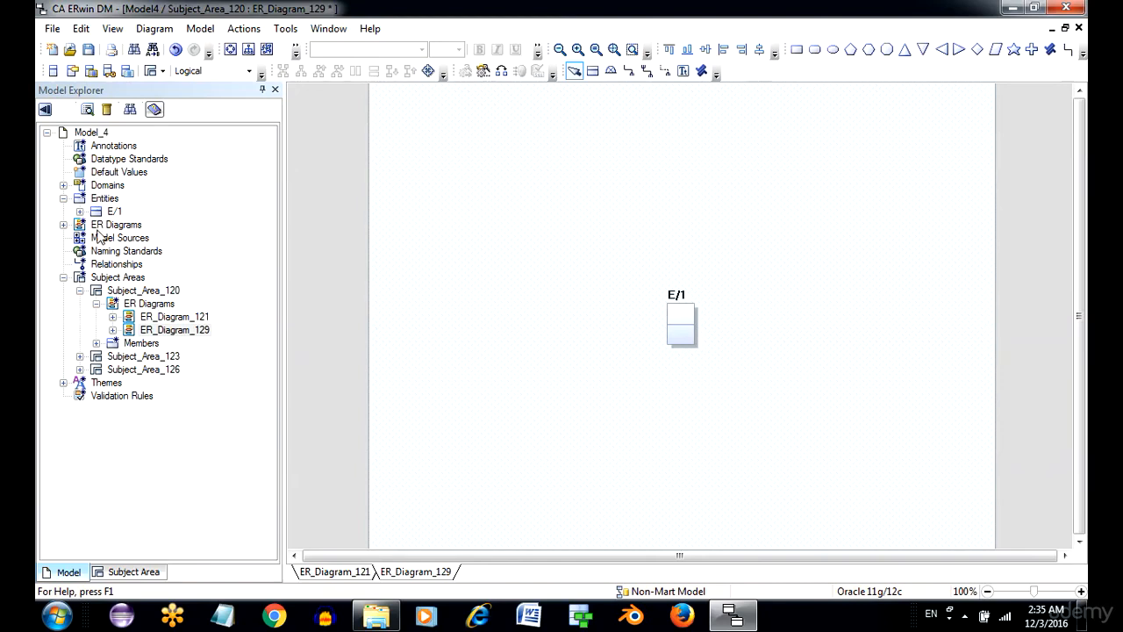
pyautogui.click(64, 226)
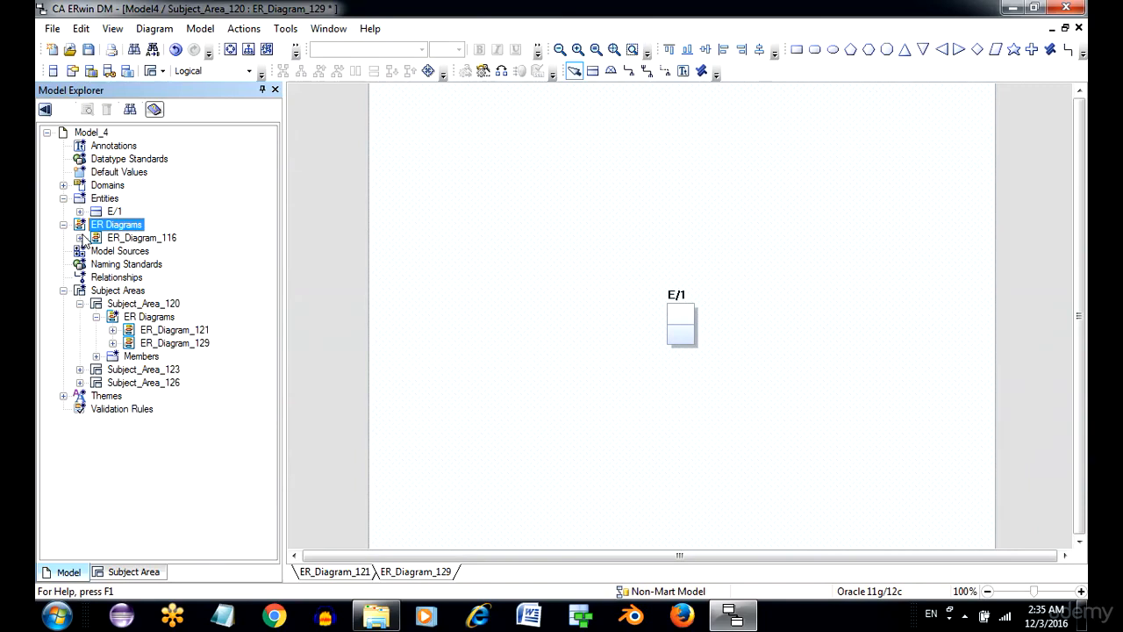
# Browse the Model Explorer by subject area, showing the whole model and then Subject_Area_123, and expand its Entities.
pyautogui.click(133, 572)
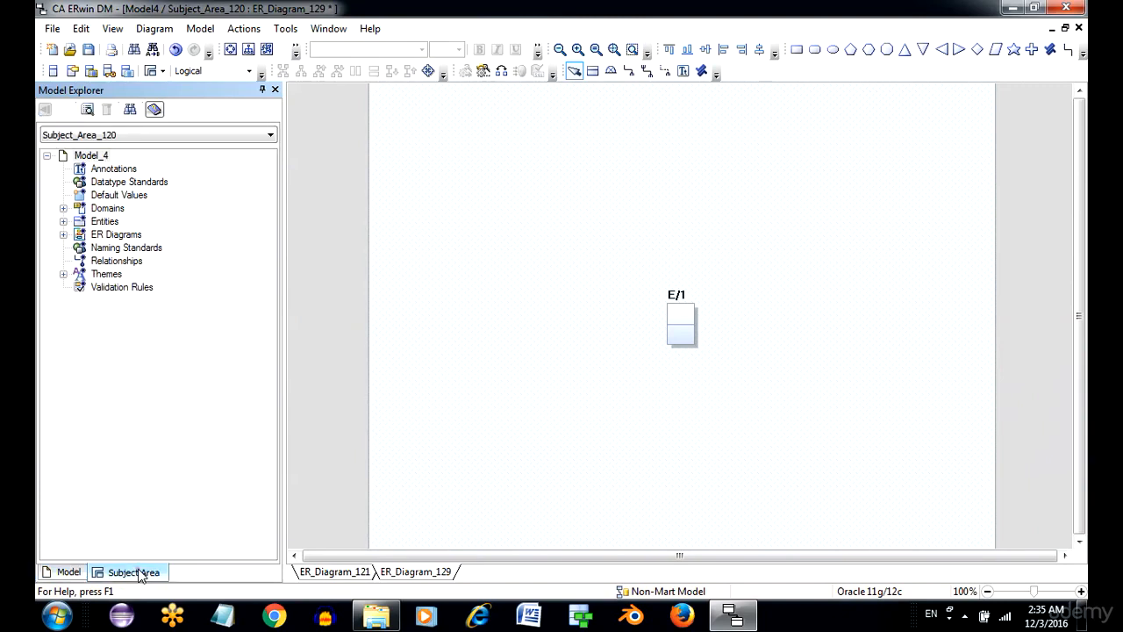
pyautogui.click(160, 136)
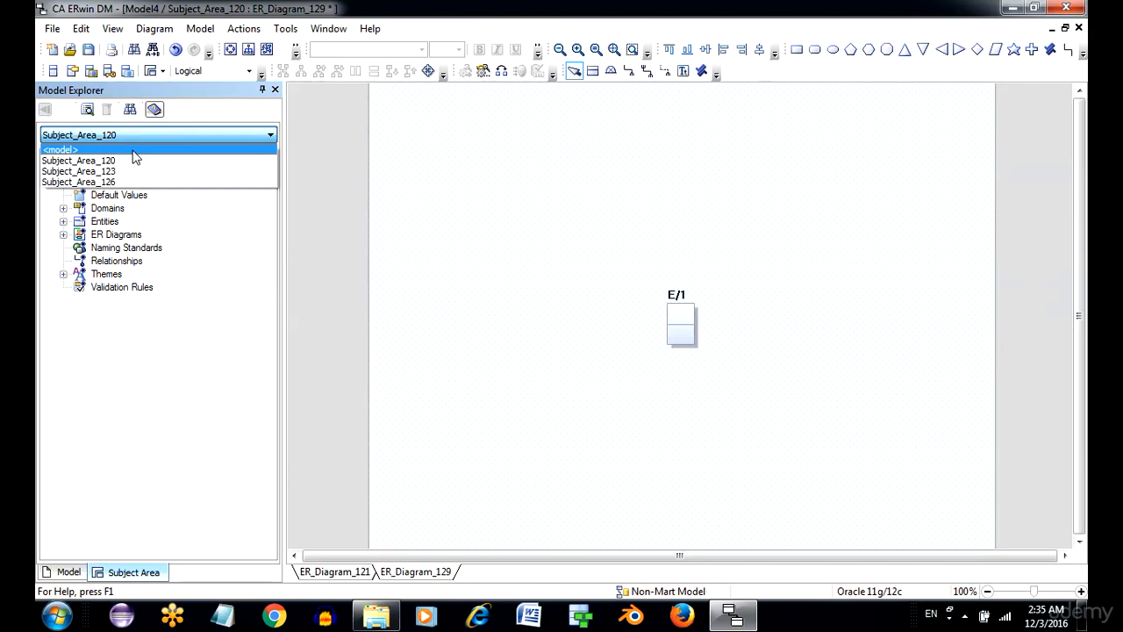
pyautogui.click(134, 152)
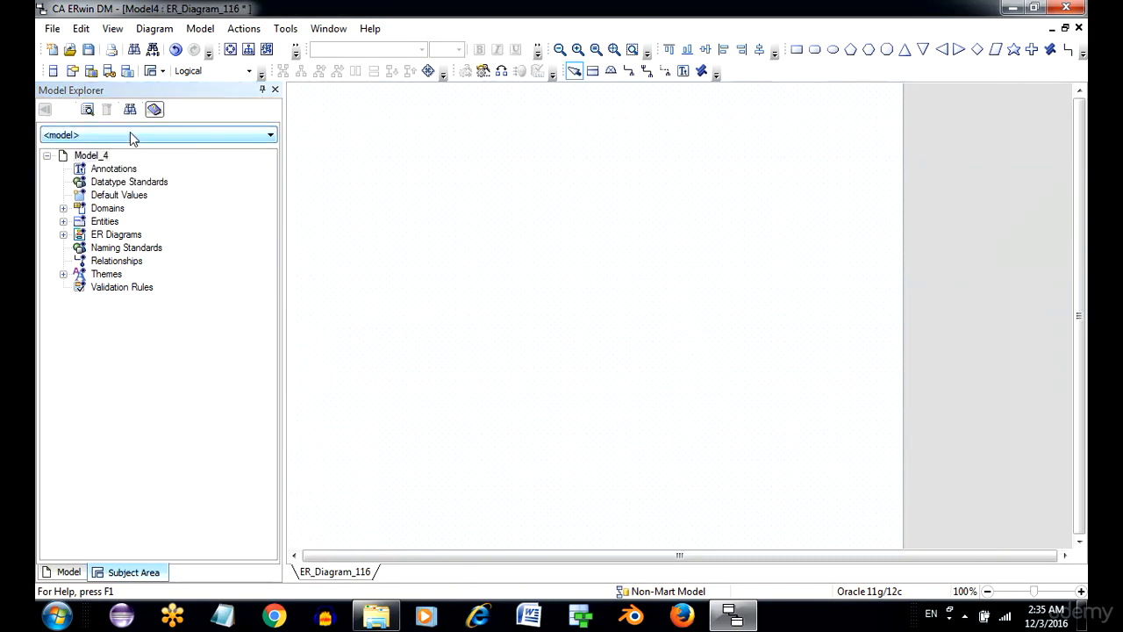
pyautogui.click(130, 136)
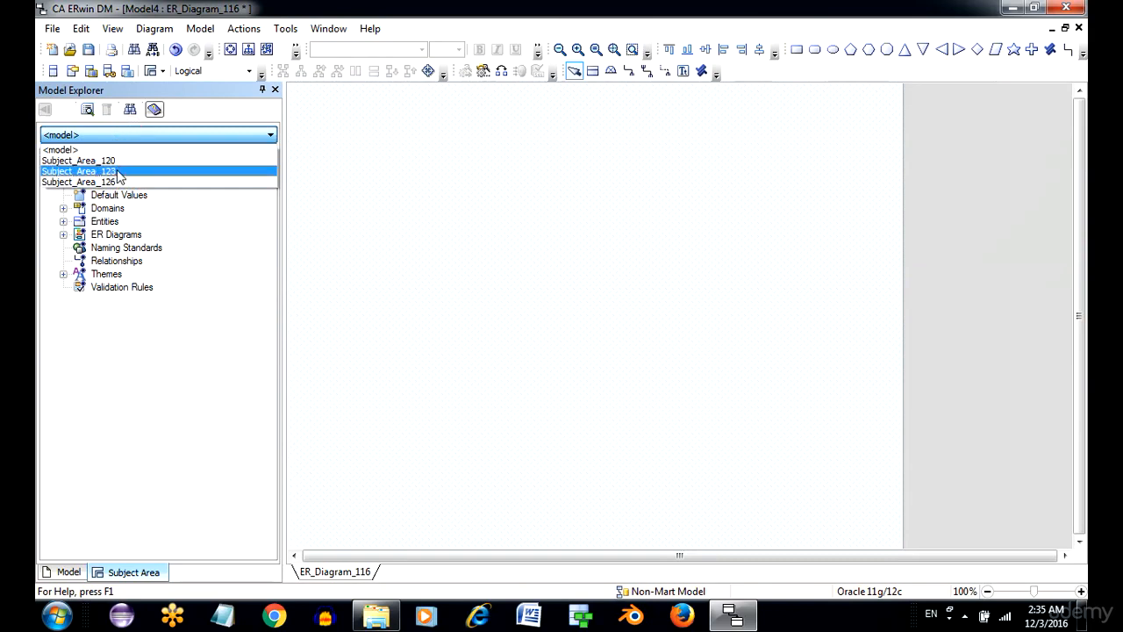
pyautogui.click(121, 171)
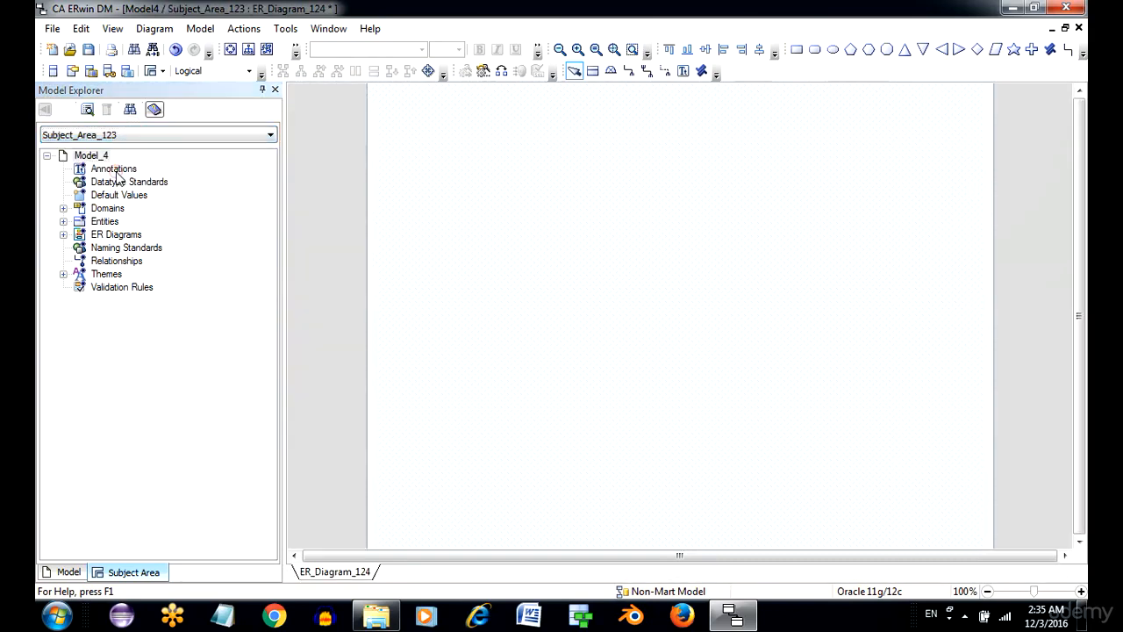
pyautogui.click(65, 223)
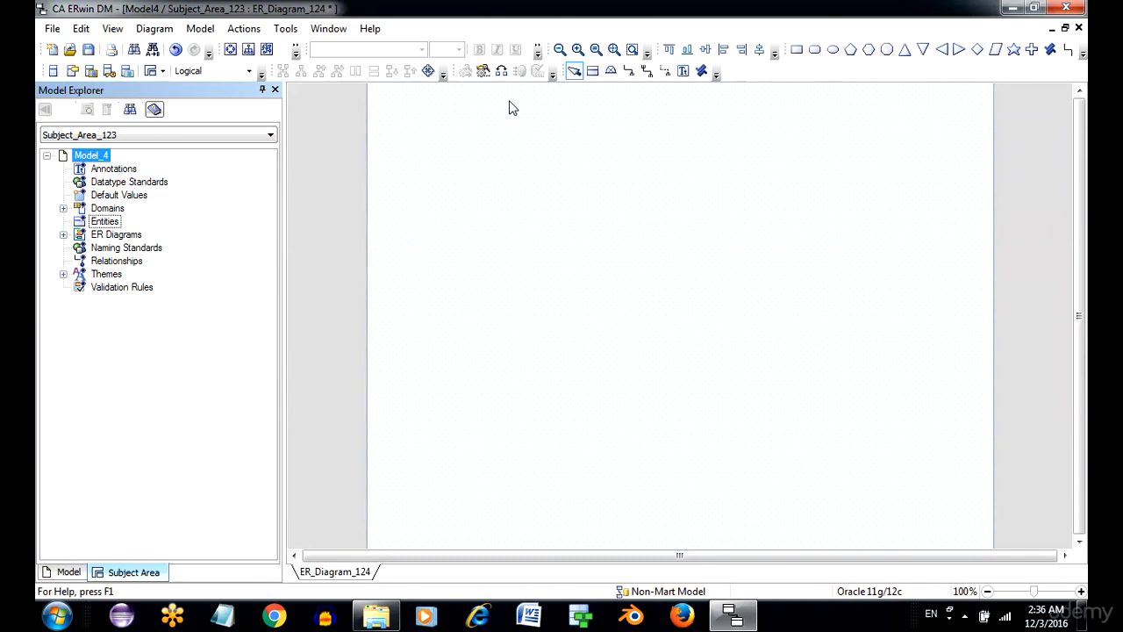
# Review which toolbars are enabled for display, leaving the selection as it is.
pyautogui.click(112, 28)
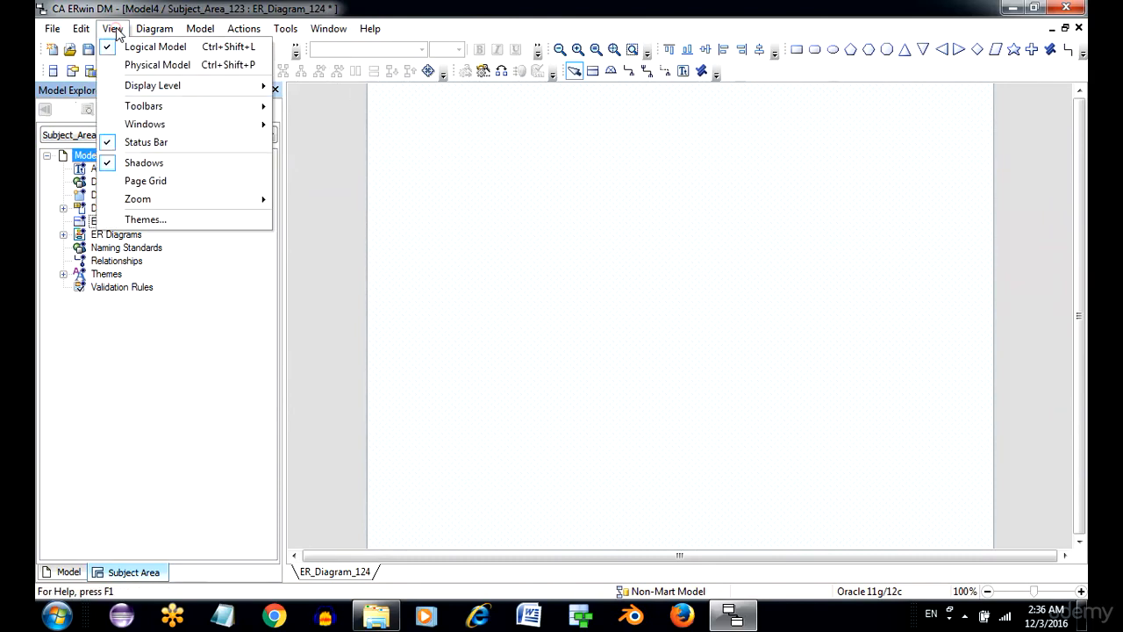
pyautogui.moveTo(149, 106)
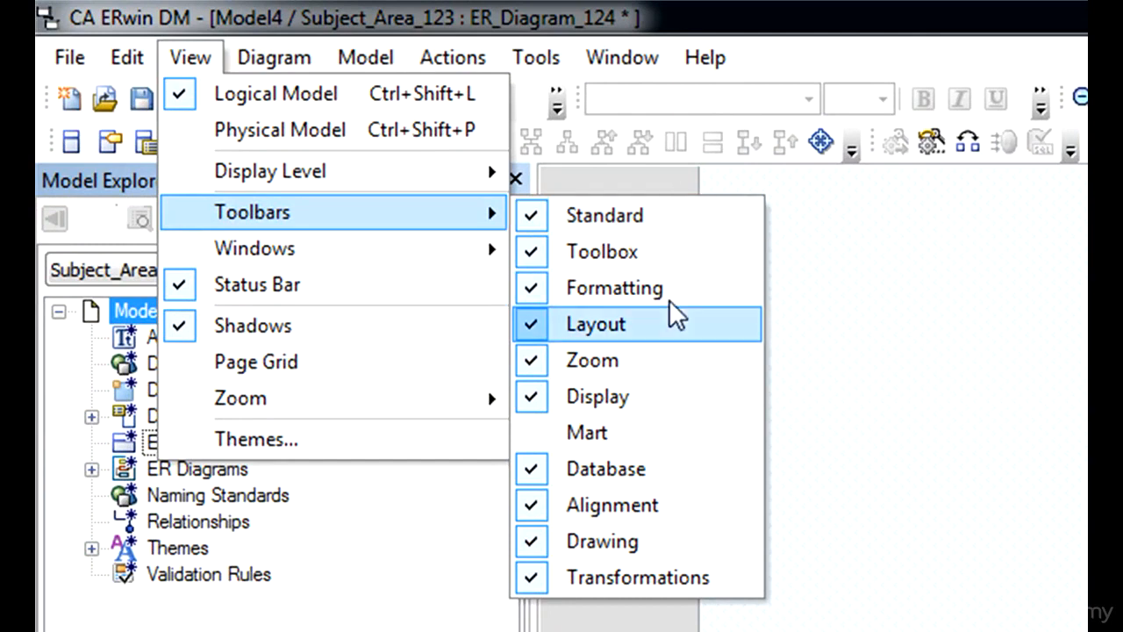
pyautogui.click(844, 261)
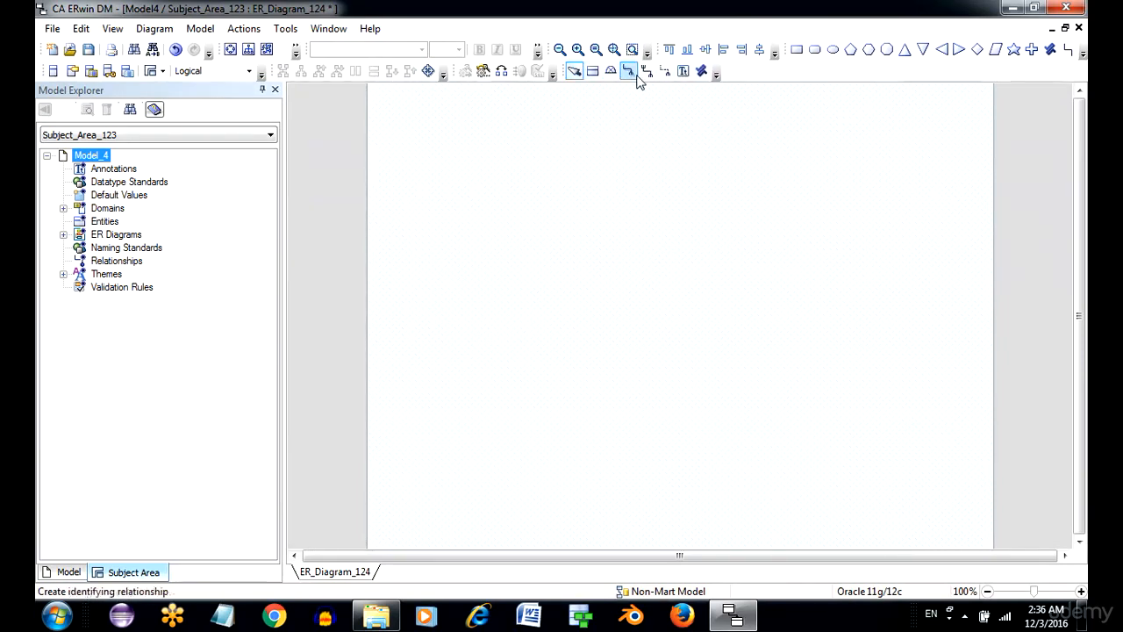
# Float the Toolbox toolbar over the diagram and dock it back in its original place.
pyautogui.click(464, 163)
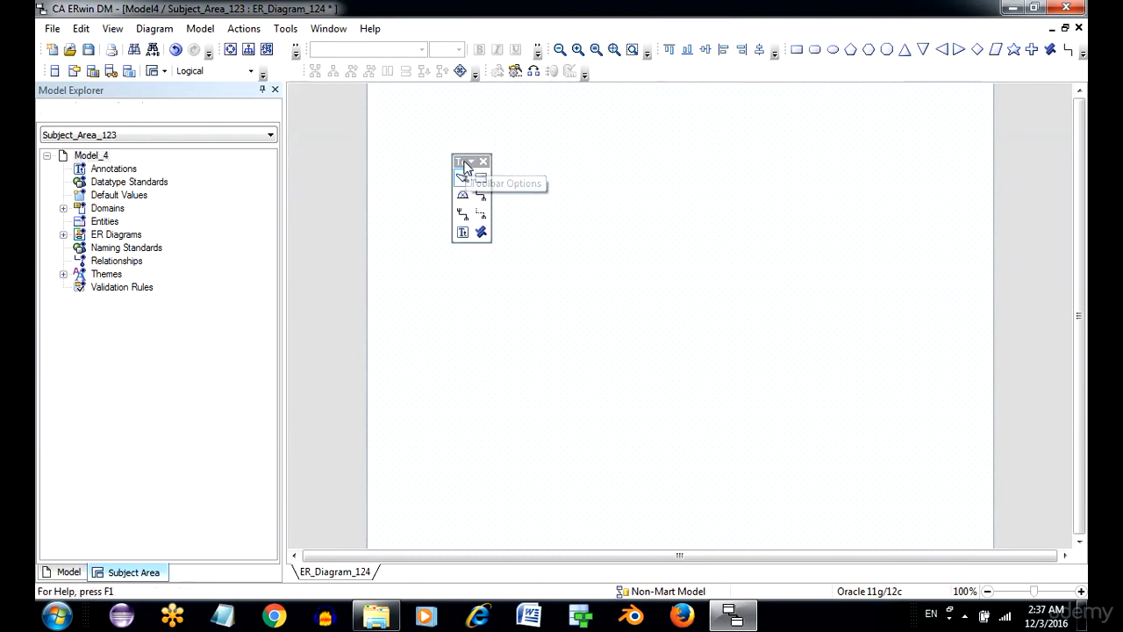
pyautogui.click(464, 163)
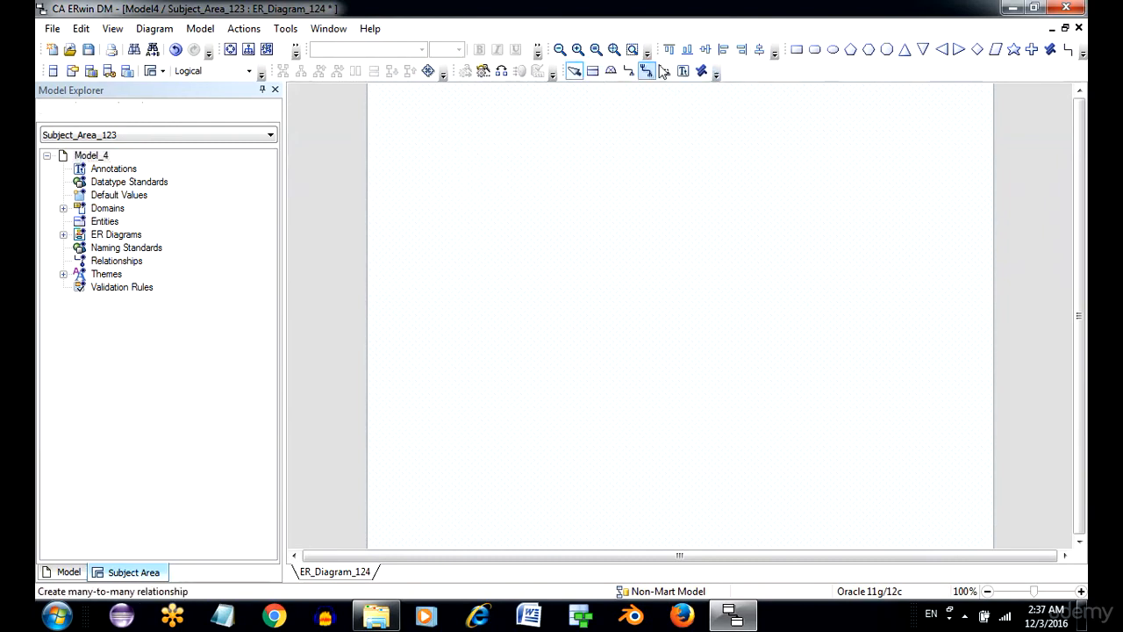